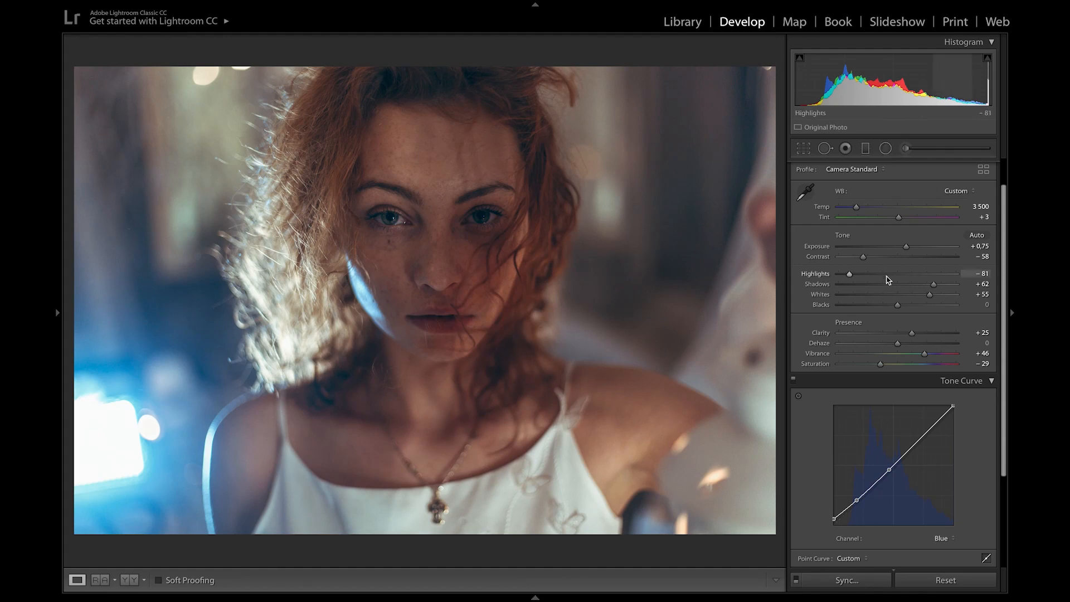
Set the photo's Contrast to −63 and collapse the Tone Curve and Basic adjustments.
{"action": "left_click", "coordinate": [863, 258]}
{"action": "left_click_drag", "start_coordinate": [863, 258], "coordinate": [861, 261]}
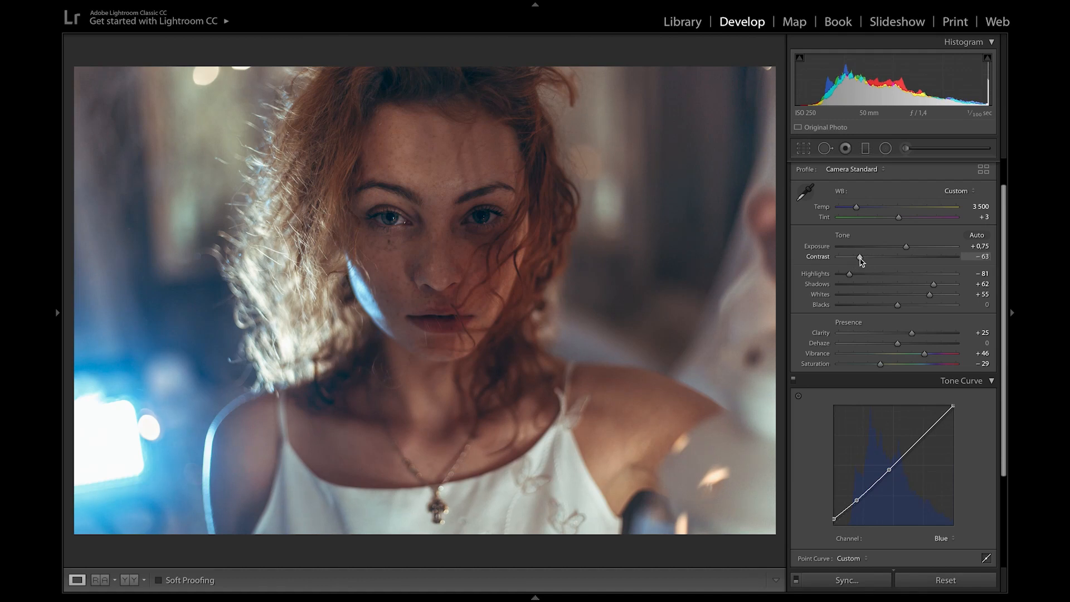
{"action": "left_click", "coordinate": [993, 382]}
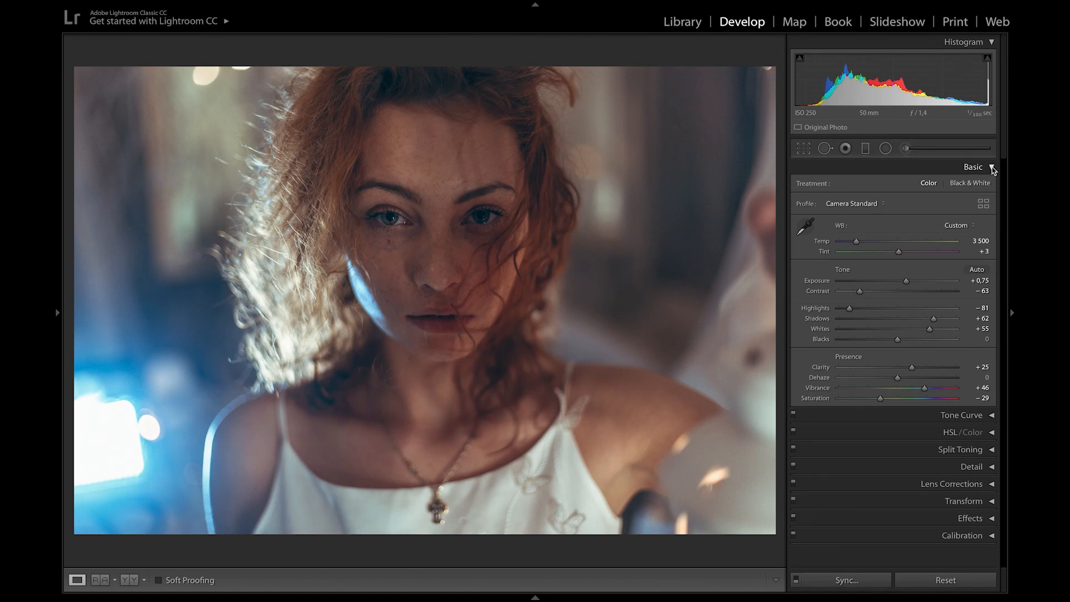
{"action": "left_click", "coordinate": [992, 167]}
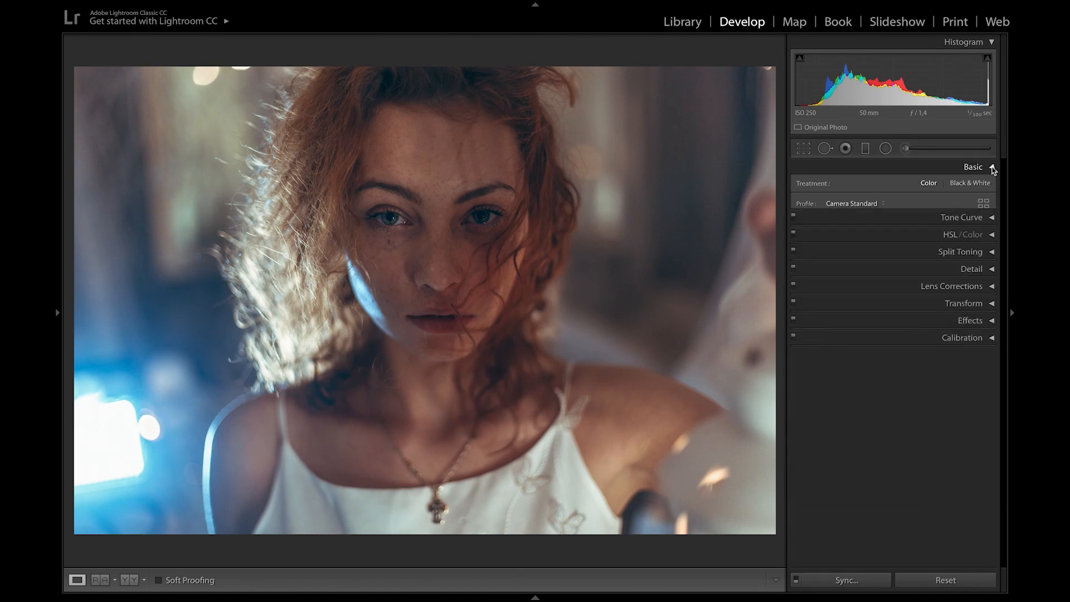
Draw a Radial Filter ellipse around the woman's head, with the filter's Shadows and Clarity reset to 0.
{"action": "left_click", "coordinate": [886, 148]}
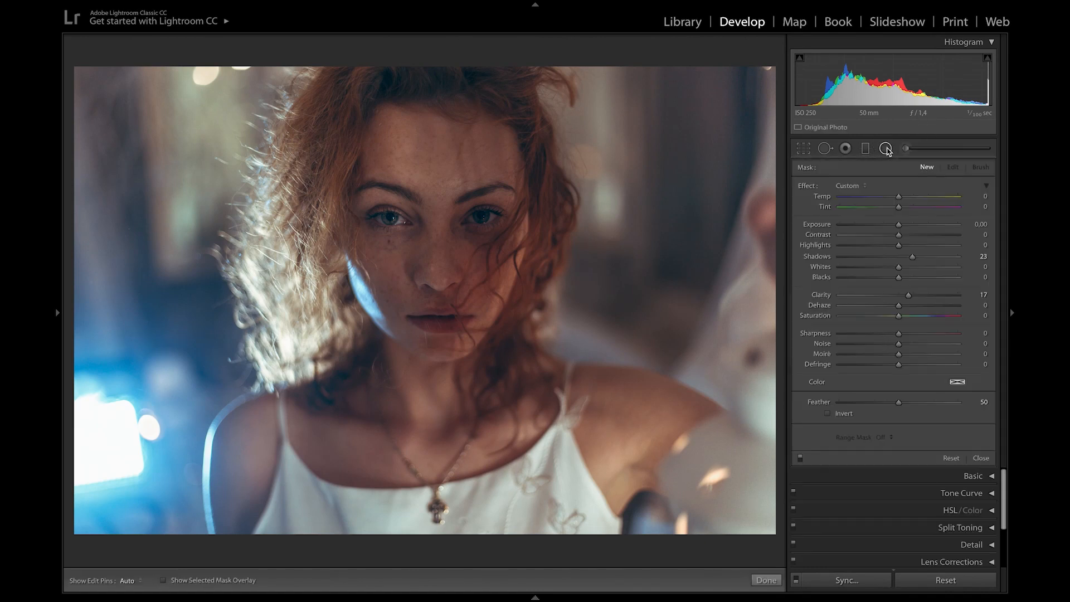
{"action": "double_click", "coordinate": [913, 257]}
{"action": "double_click", "coordinate": [908, 296]}
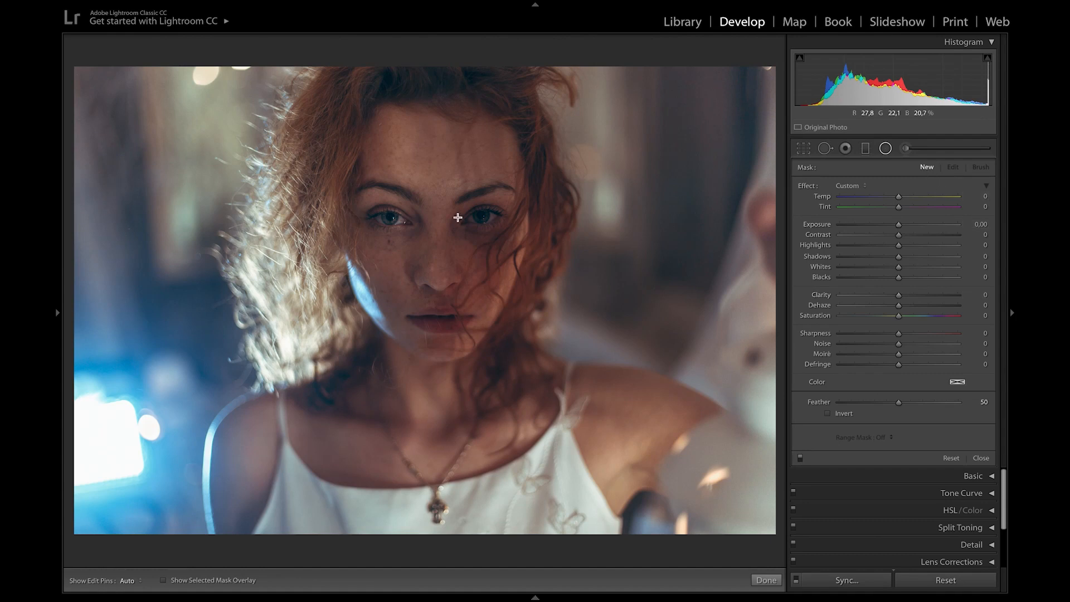
{"action": "left_click_drag", "start_coordinate": [458, 217], "coordinate": [698, 495]}
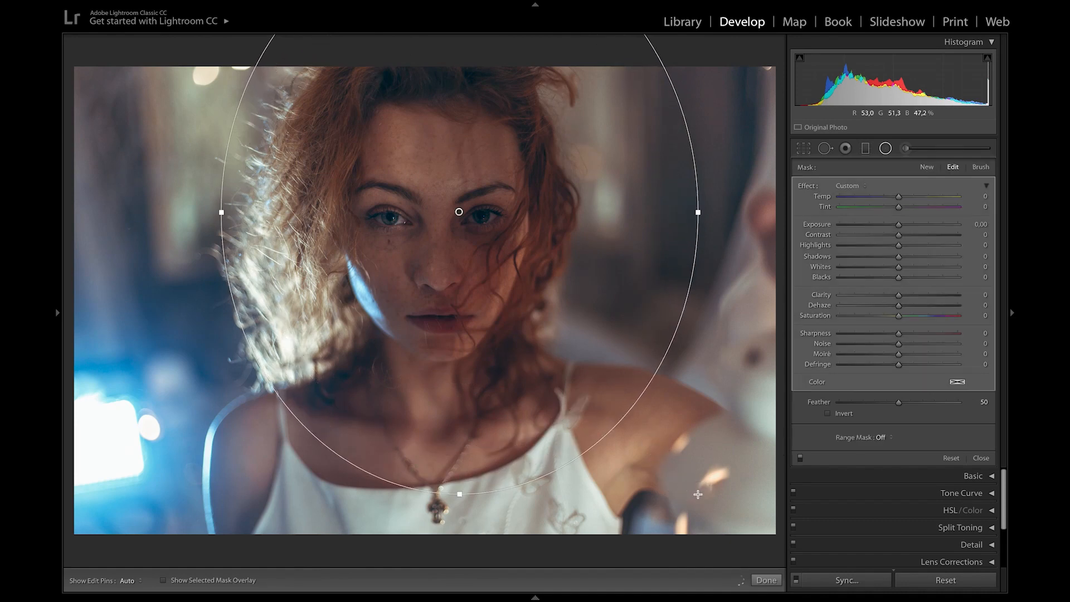
Invert the radial mask to cover the face, checking it with the mask overlay, and set its Exposure to 0.40.
{"action": "left_click", "coordinate": [163, 580]}
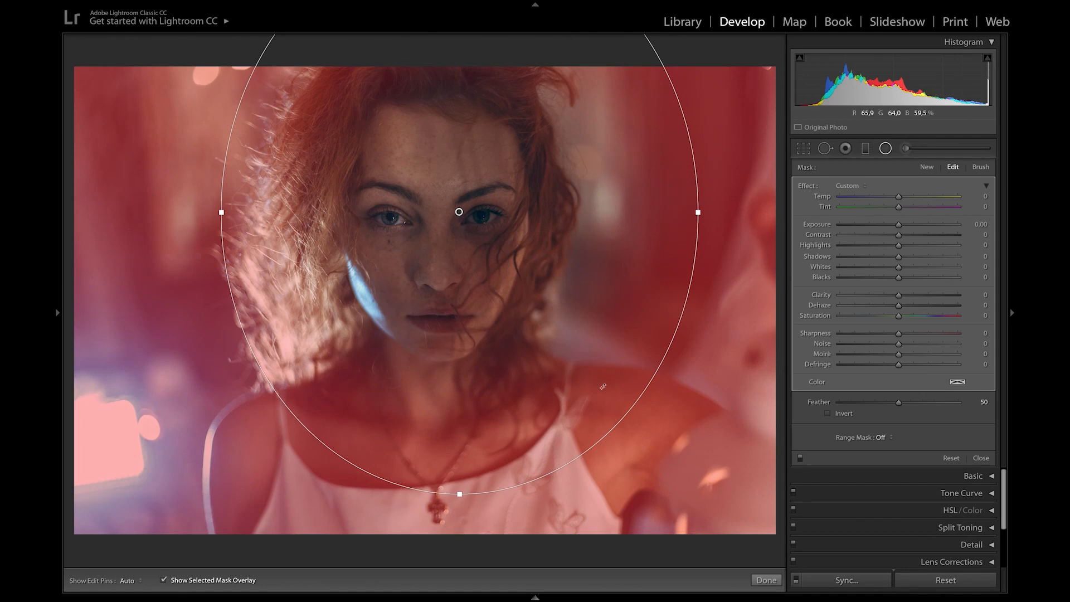
{"action": "left_click", "coordinate": [833, 414]}
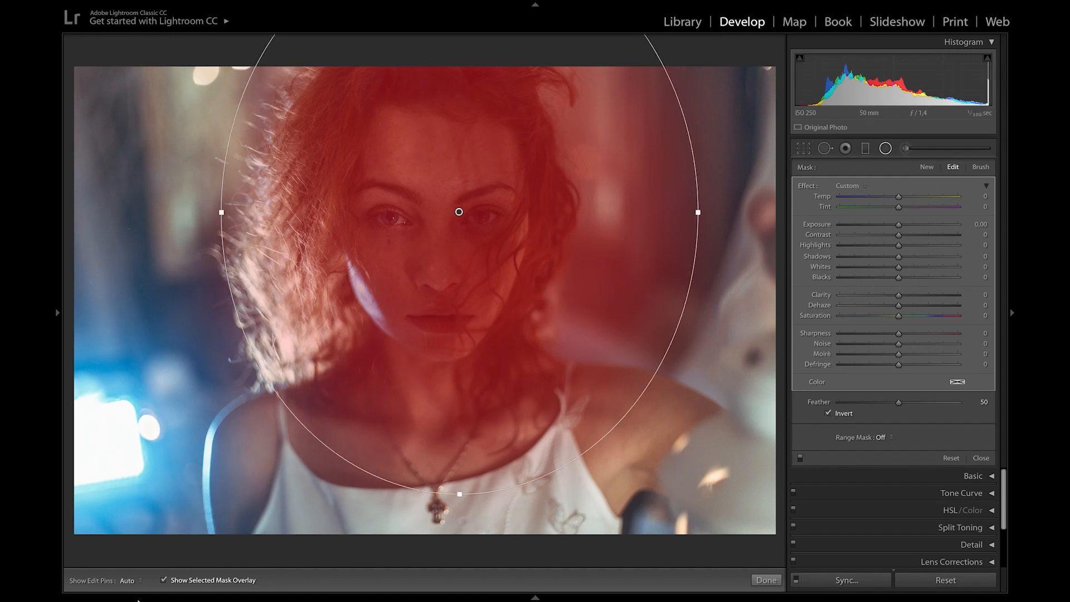
{"action": "left_click", "coordinate": [164, 580]}
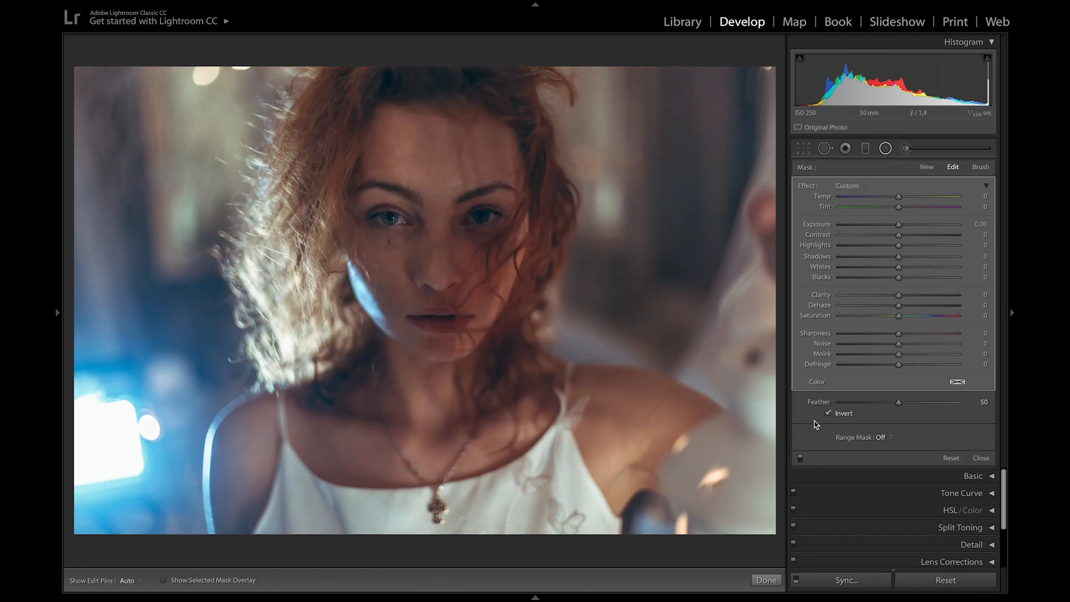
{"action": "left_click", "coordinate": [906, 225]}
{"action": "left_click_drag", "start_coordinate": [907, 225], "coordinate": [904, 225]}
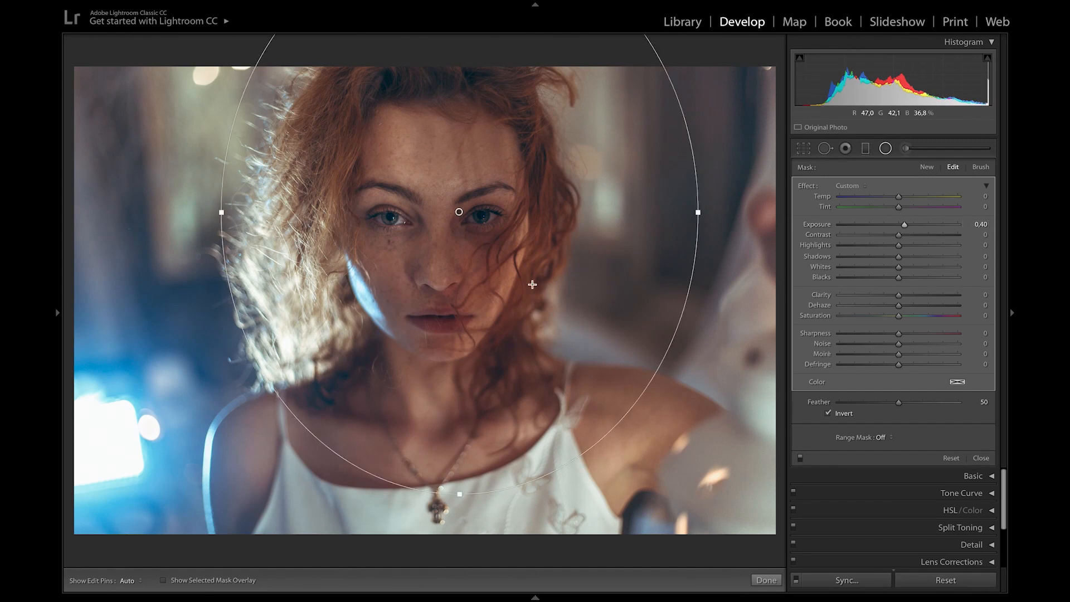
{"action": "left_click", "coordinate": [777, 580]}
Add a second, non-inverted radial filter around the head and cool the surroundings with Temp at −10.
{"action": "left_click", "coordinate": [885, 148]}
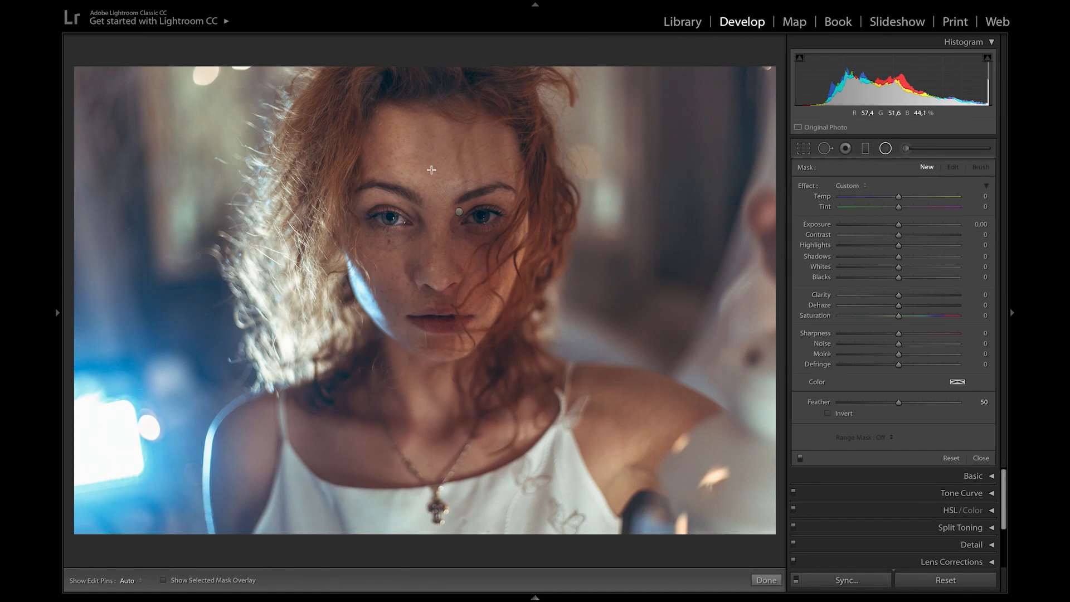
{"action": "left_click_drag", "start_coordinate": [465, 200], "coordinate": [692, 474]}
{"action": "left_click_drag", "start_coordinate": [489, 219], "coordinate": [474, 222]}
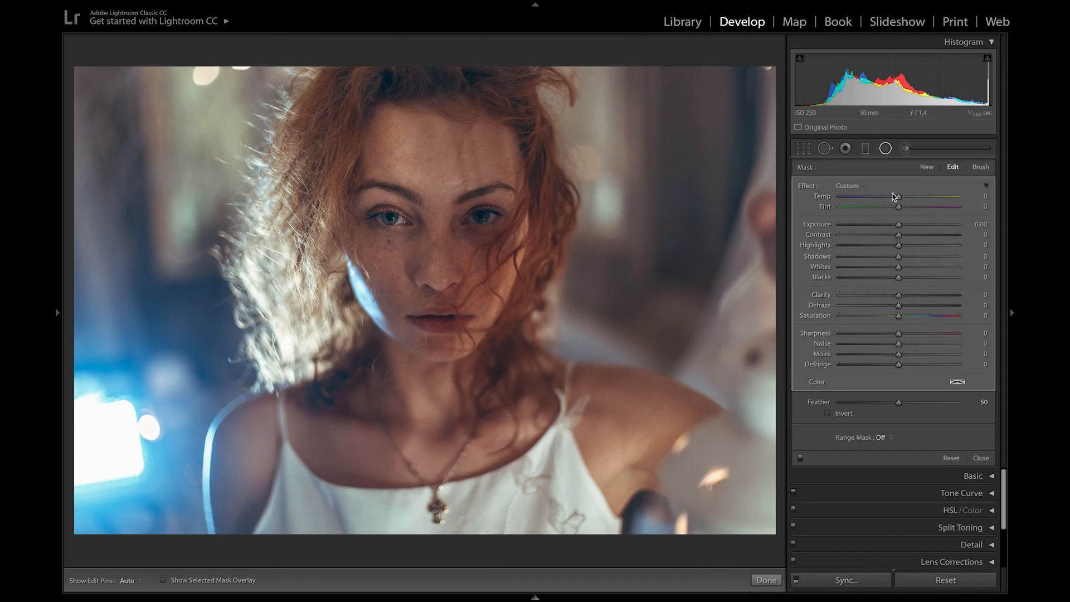
{"action": "mouse_move", "coordinate": [898, 198]}
{"action": "left_mouse_down"}
{"action": "mouse_move", "coordinate": [871, 198]}
{"action": "mouse_move", "coordinate": [960, 199]}
{"action": "mouse_move", "coordinate": [874, 200]}
{"action": "mouse_move", "coordinate": [892, 202]}
{"action": "left_mouse_up"}
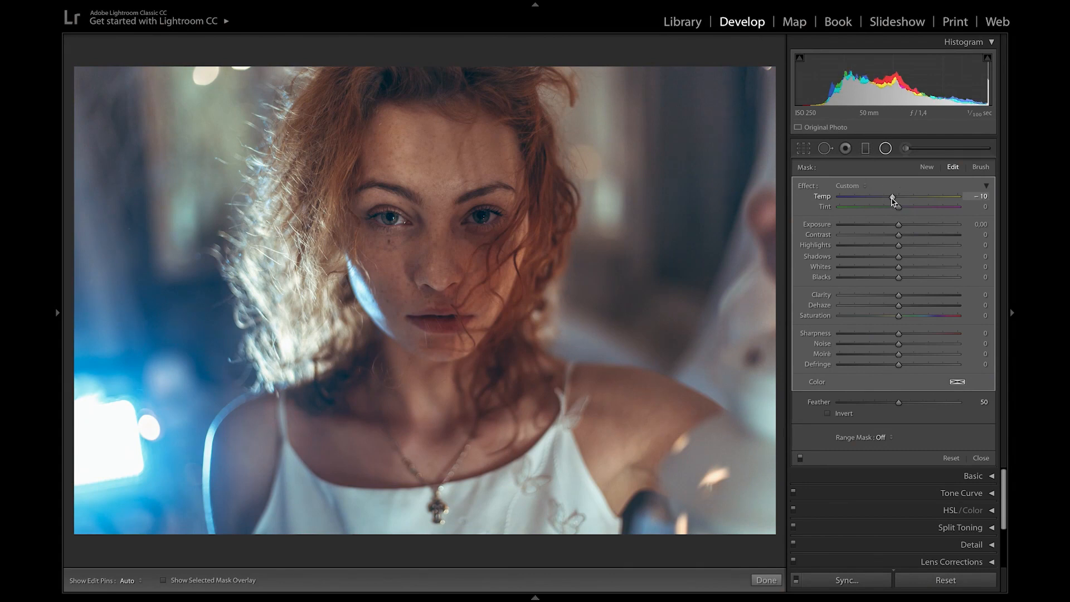
Narrow the second radial filter's ellipse and recentre it between the woman's eyebrows.
{"action": "mouse_move", "coordinate": [678, 201]}
{"action": "left_mouse_down"}
{"action": "mouse_move", "coordinate": [650, 202]}
{"action": "mouse_move", "coordinate": [688, 213]}
{"action": "mouse_move", "coordinate": [663, 210]}
{"action": "left_mouse_up"}
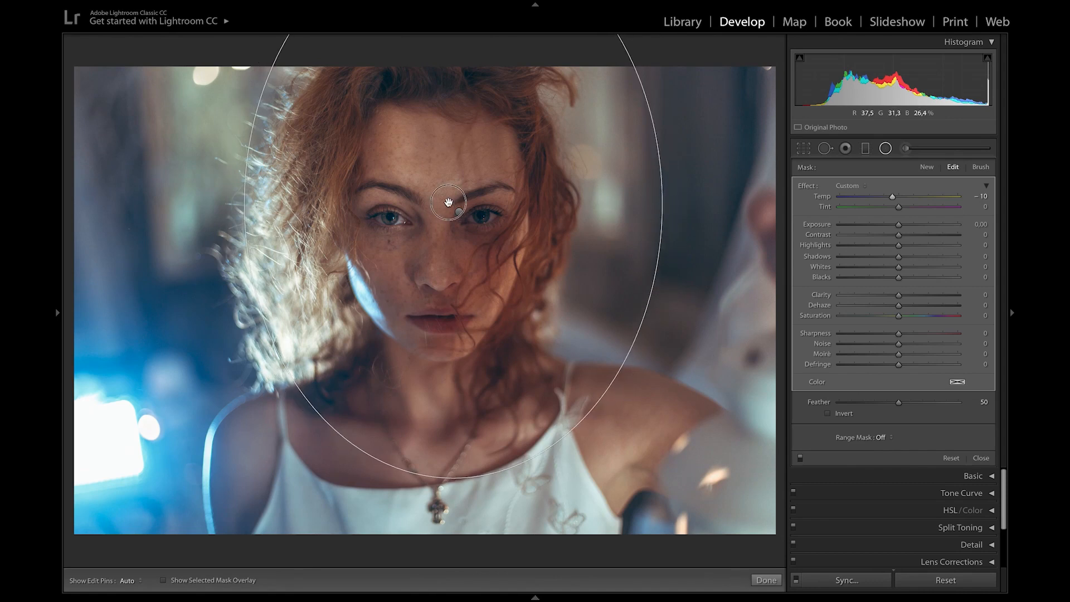
{"action": "left_click_drag", "start_coordinate": [448, 202], "coordinate": [445, 201]}
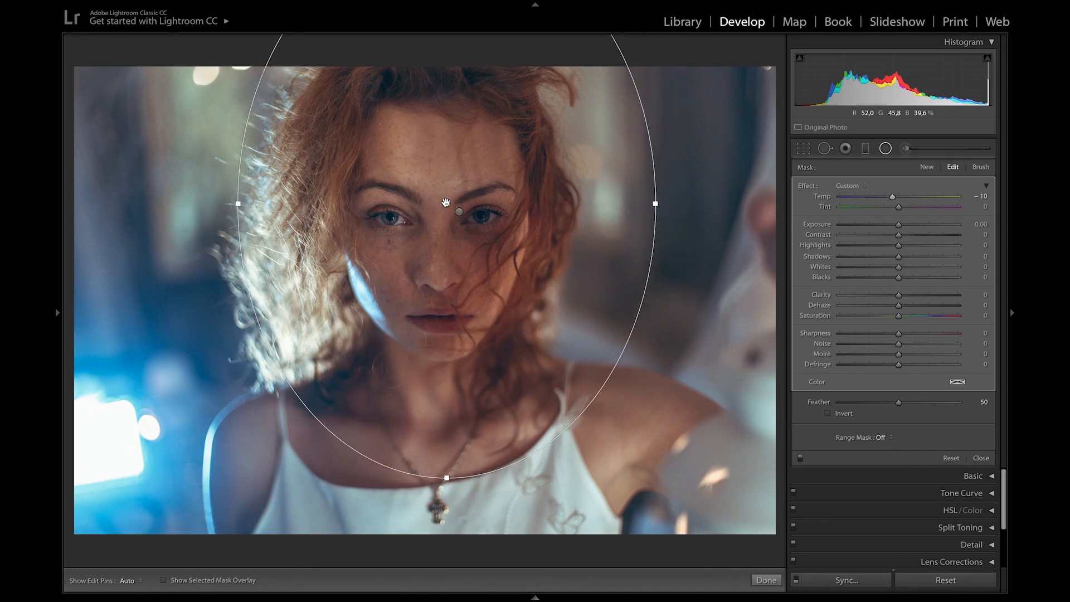
{"action": "mouse_move", "coordinate": [446, 201]}
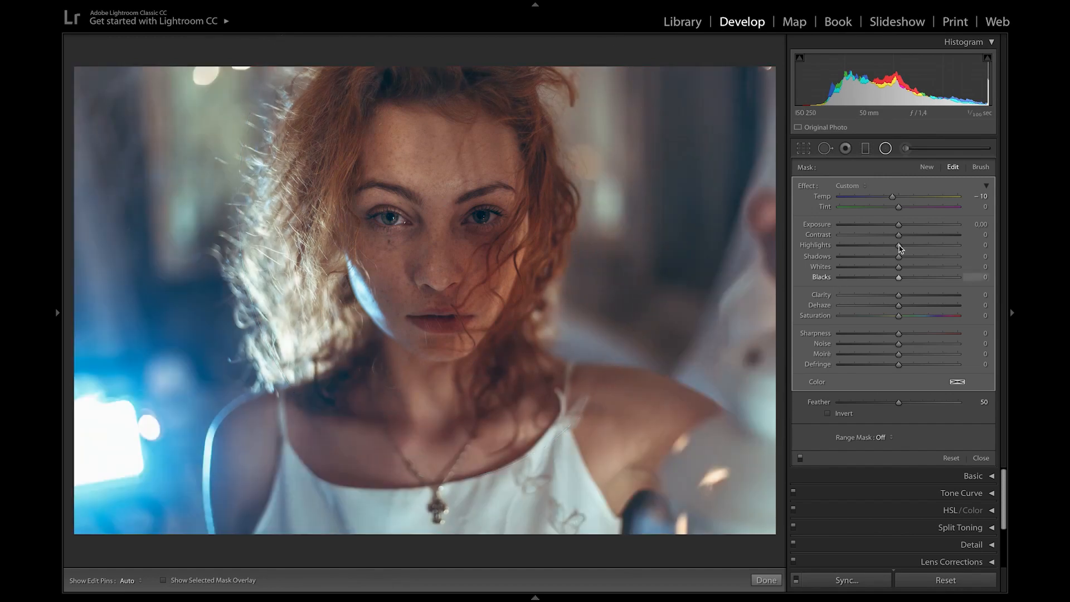
Set the second radial filter's Contrast to 14 and lower its Highlights.
{"action": "left_click_drag", "start_coordinate": [902, 238], "coordinate": [906, 235]}
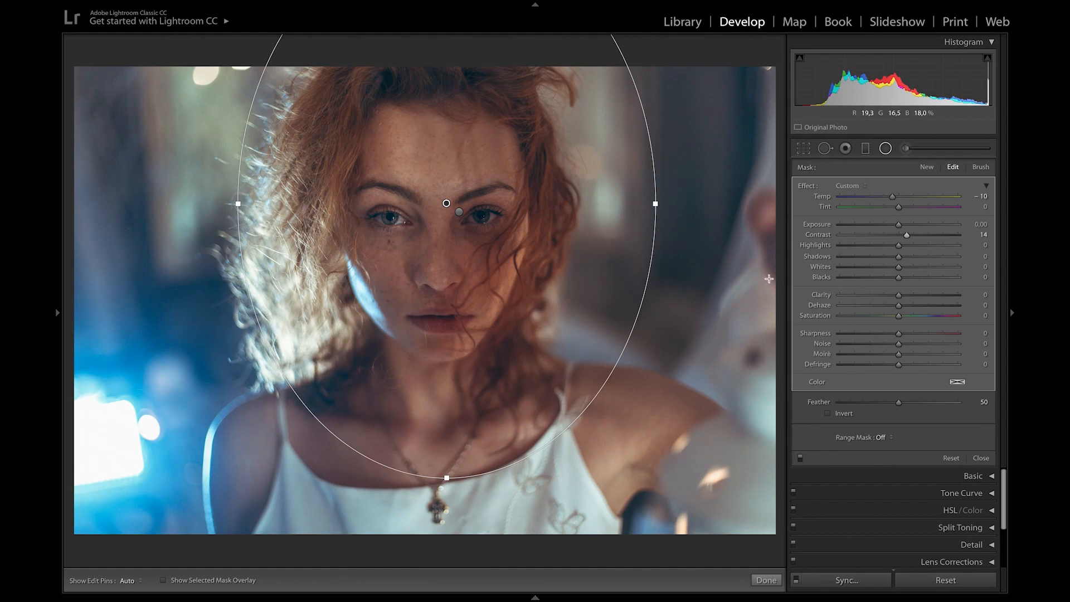
{"action": "left_click", "coordinate": [886, 246]}
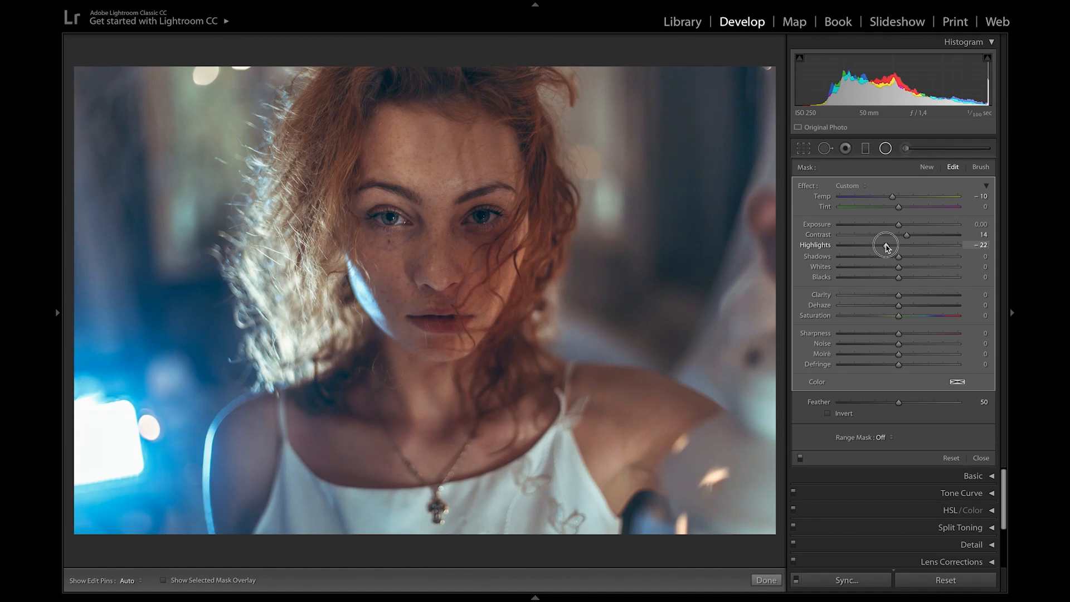
{"action": "mouse_move", "coordinate": [886, 246]}
{"action": "left_mouse_down"}
{"action": "mouse_move", "coordinate": [855, 246]}
{"action": "mouse_move", "coordinate": [893, 249]}
{"action": "mouse_move", "coordinate": [875, 246]}
{"action": "left_mouse_up"}
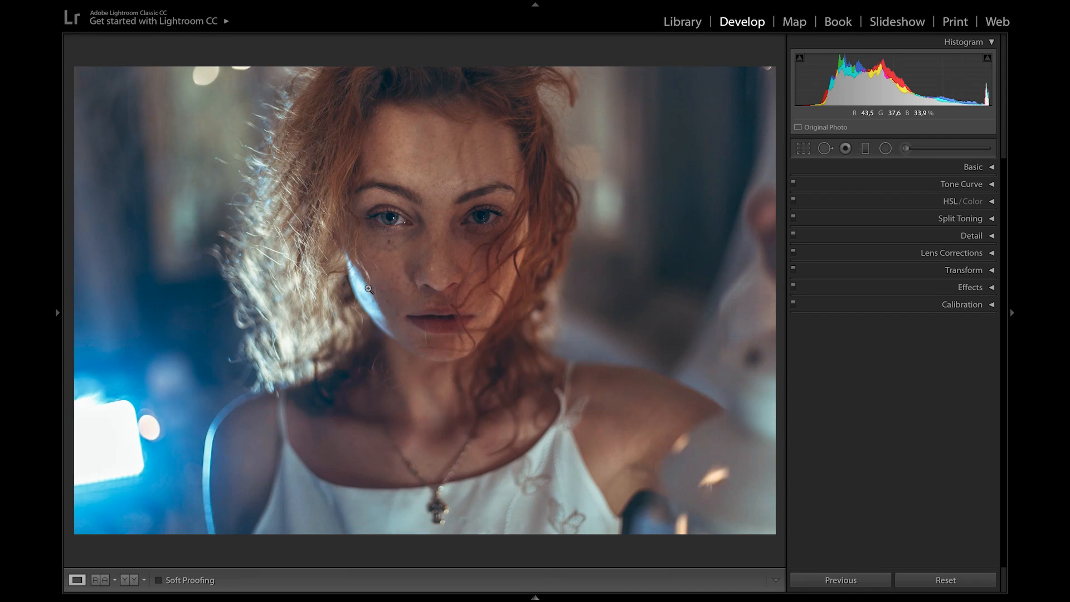
Inspect the edited face up close and compare the photo with the warm-toned portrait beside the candle lantern.
{"action": "left_click", "coordinate": [362, 292]}
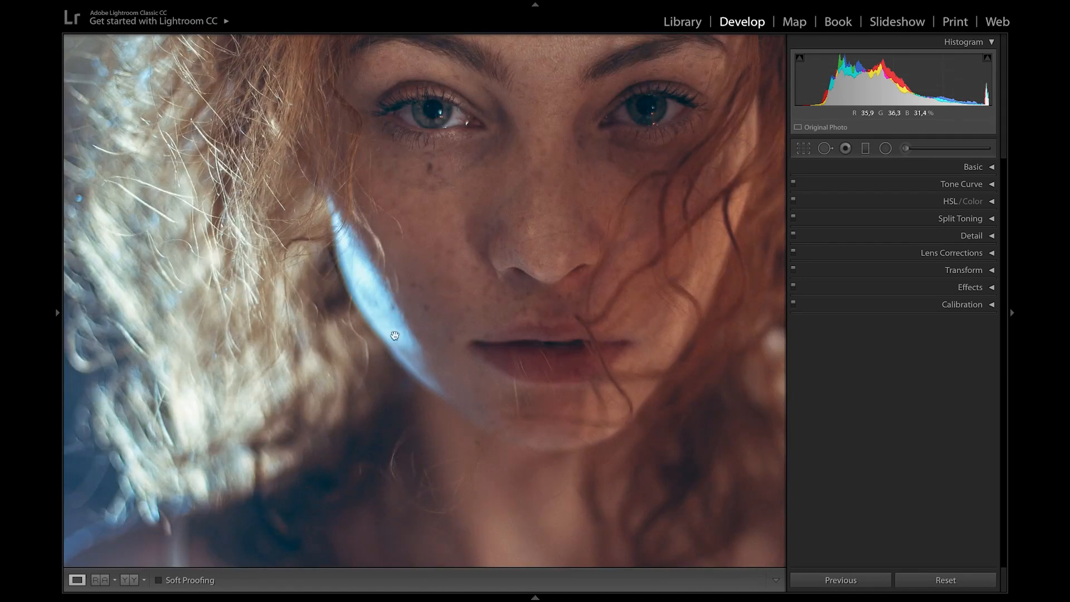
{"action": "left_click", "coordinate": [377, 287]}
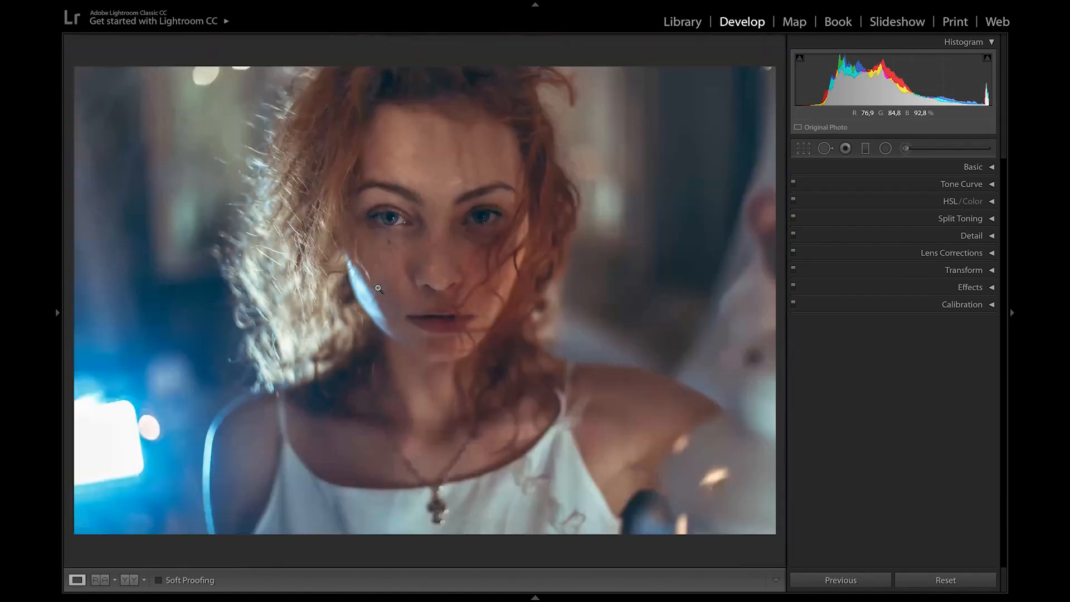
{"action": "mouse_move", "coordinate": [535, 597]}
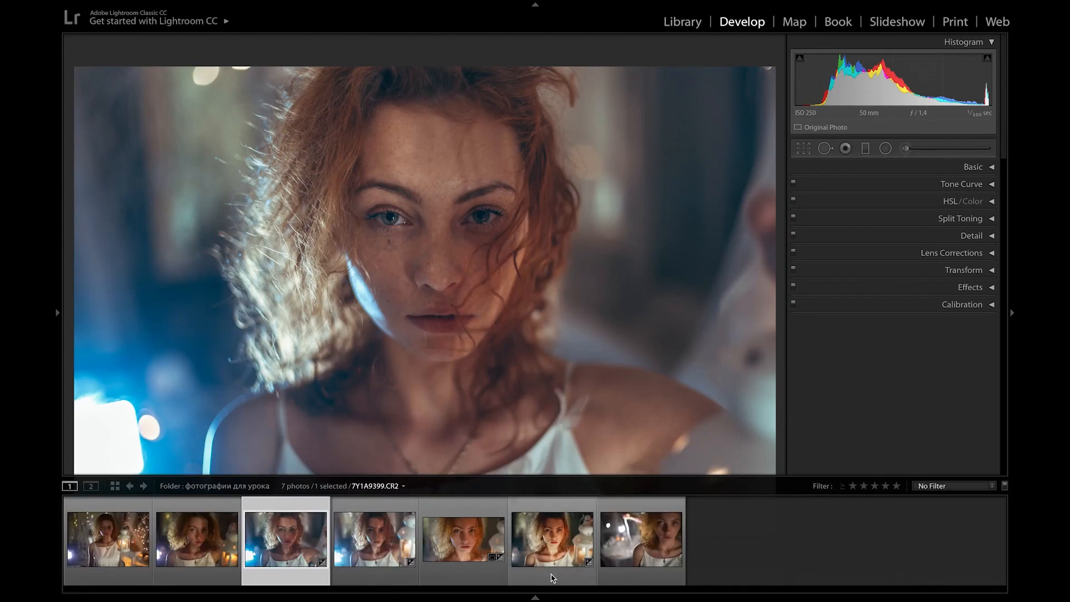
{"action": "left_click", "coordinate": [550, 574]}
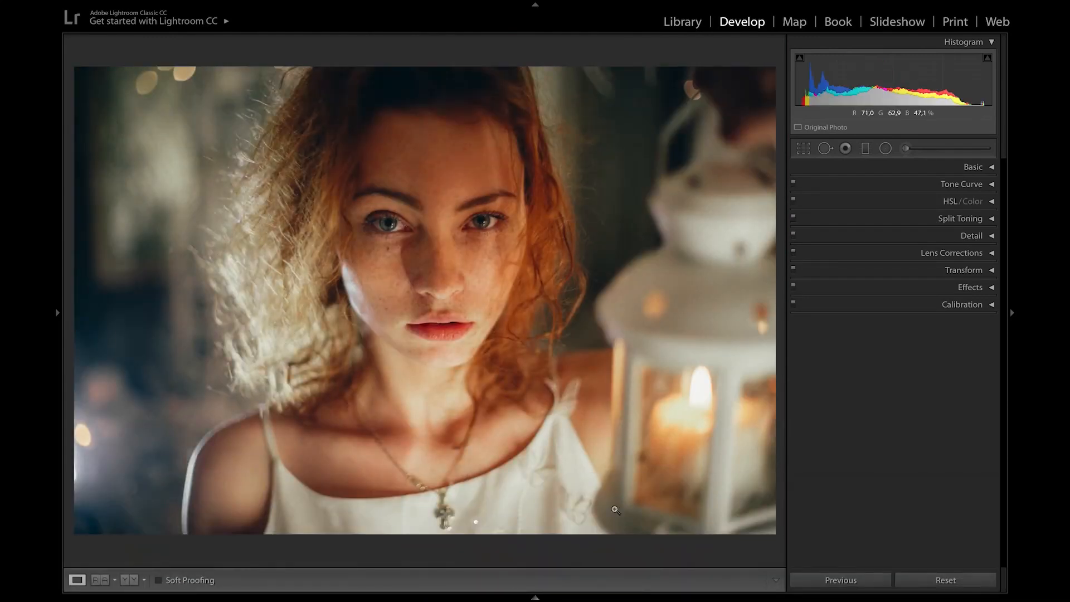
{"action": "left_click", "coordinate": [666, 424]}
{"action": "left_click", "coordinate": [690, 408]}
{"action": "mouse_move", "coordinate": [483, 600]}
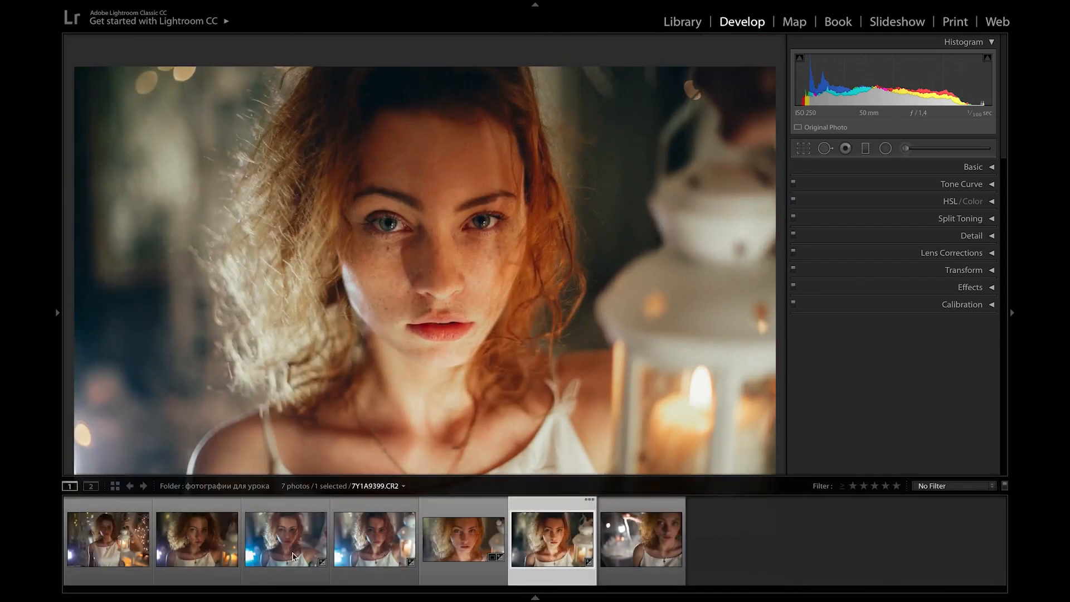
{"action": "left_click", "coordinate": [275, 567]}
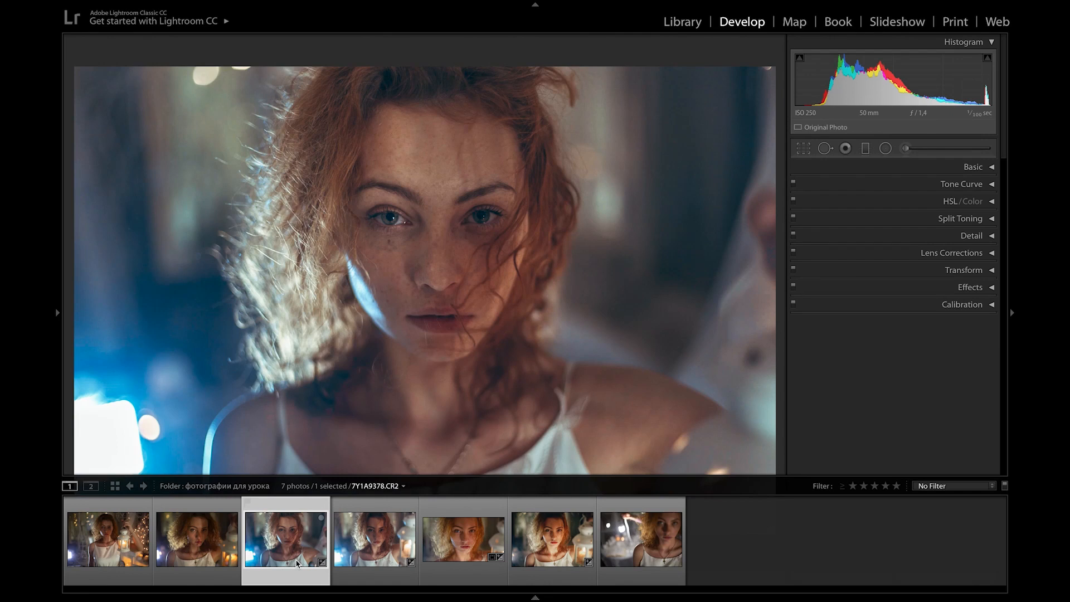
Synchronize the edited photo's settings, excluding Crop, to the photos directly before and after it in the filmstrip.
{"action": "key", "text": "shift+f"}
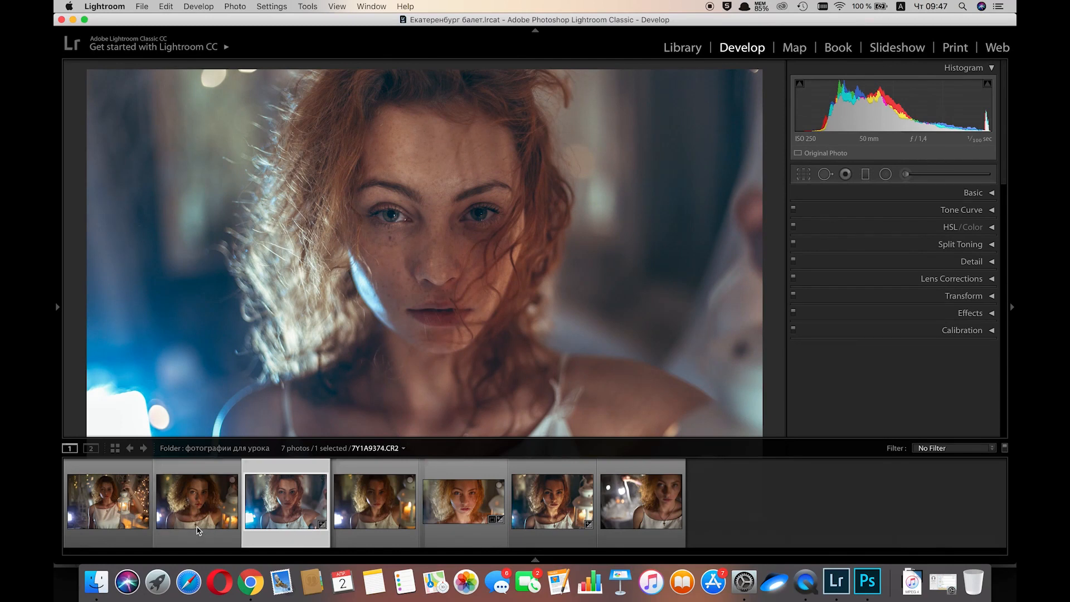
{"action": "left_click", "coordinate": [212, 538], "text": "super"}
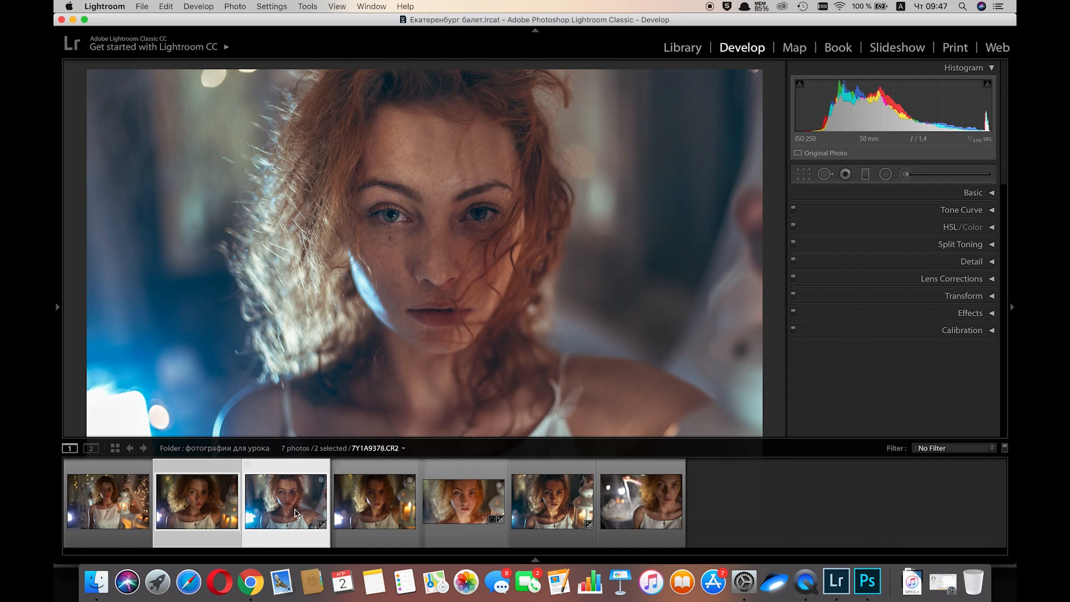
{"action": "left_click", "coordinate": [372, 540], "text": "super"}
{"action": "key", "text": "F6"}
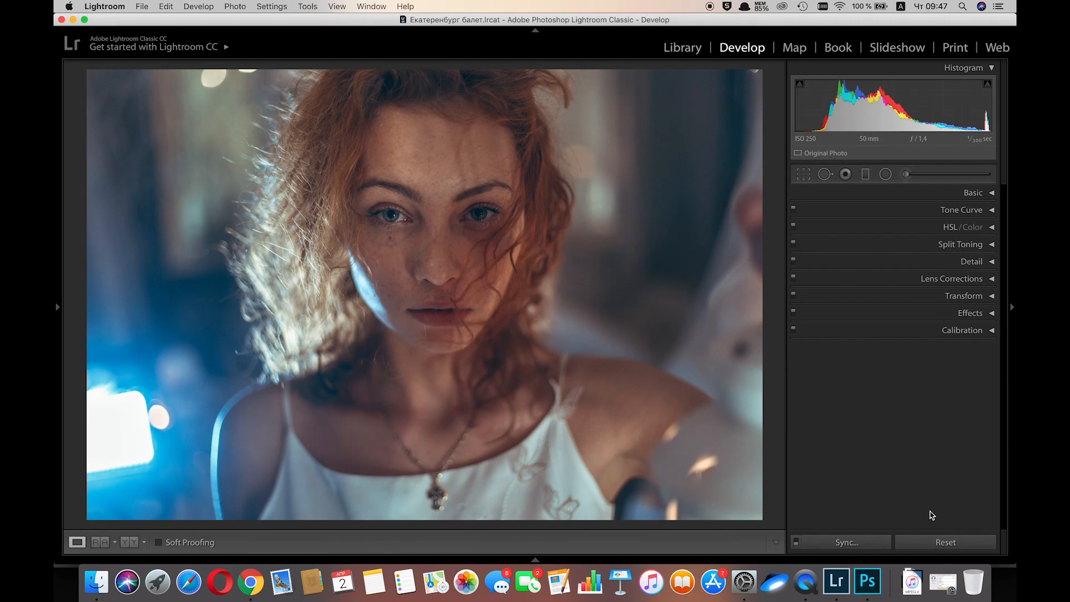
{"action": "left_click", "coordinate": [876, 542]}
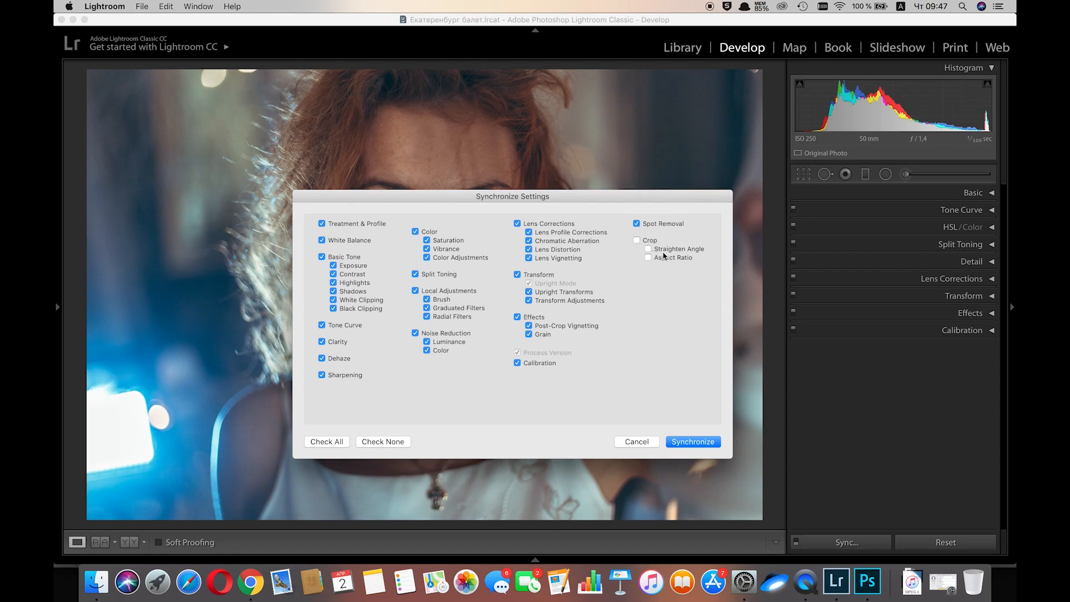
{"action": "left_click", "coordinate": [689, 443]}
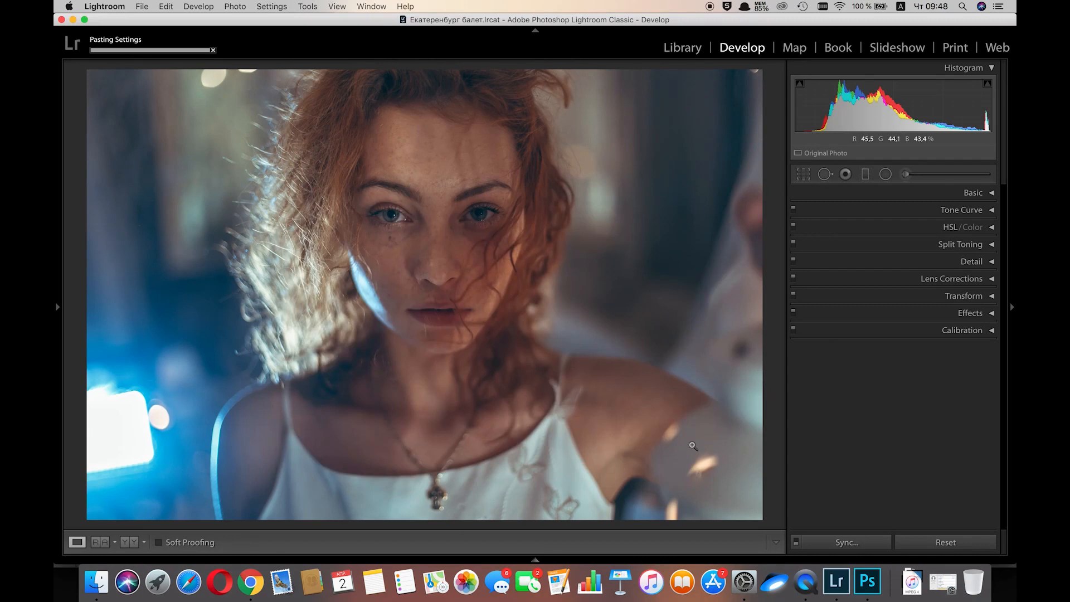
Open the synchronized photo just before the edited one and set its Exposure to +0.25.
{"action": "mouse_move", "coordinate": [532, 558]}
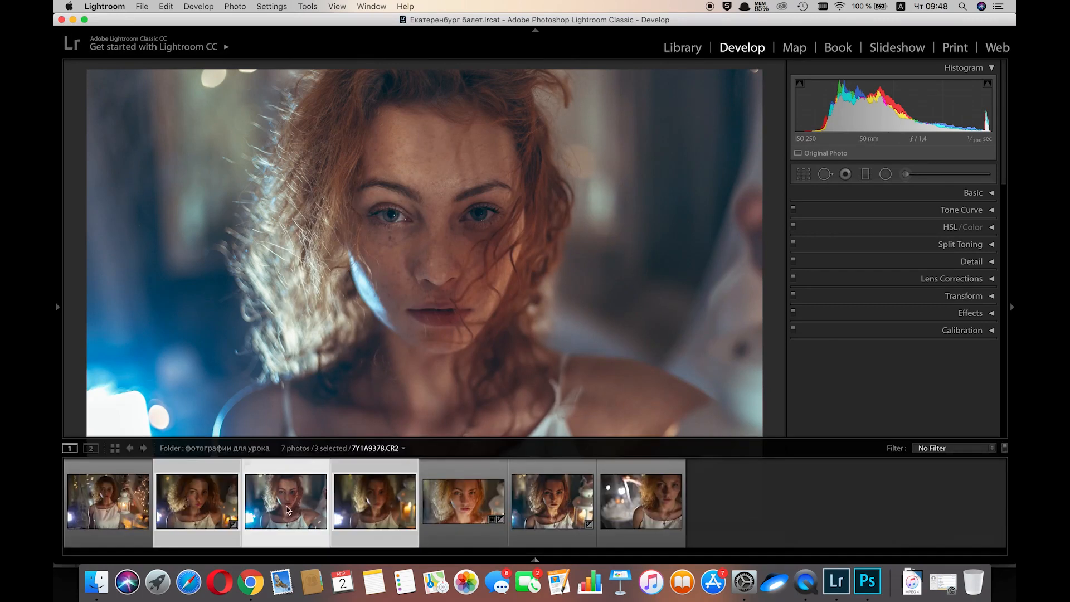
{"action": "left_click", "coordinate": [215, 544]}
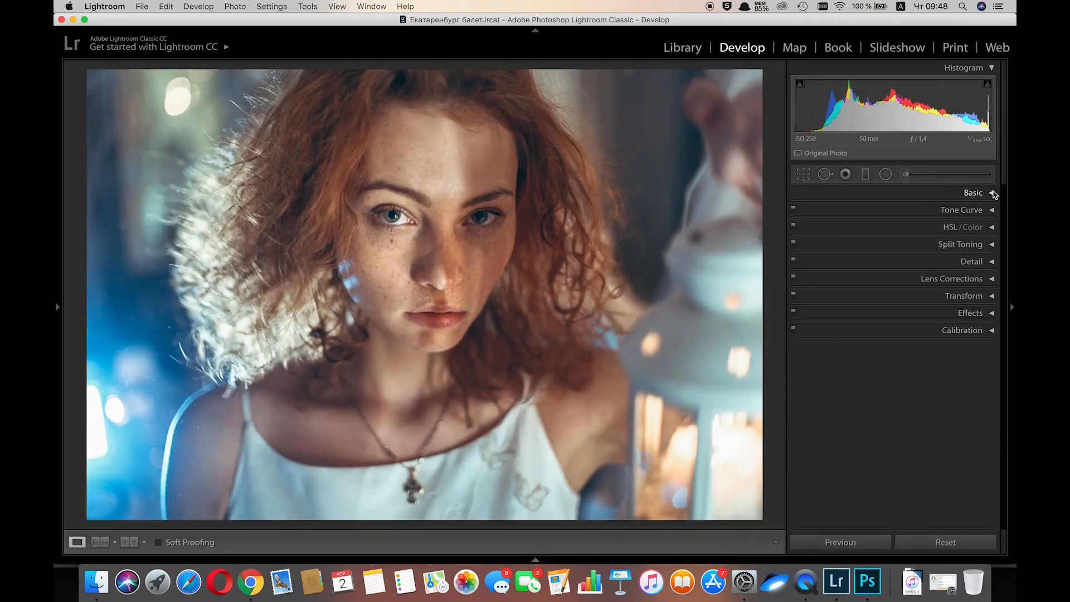
{"action": "left_click", "coordinate": [986, 193]}
{"action": "double_click", "coordinate": [907, 308]}
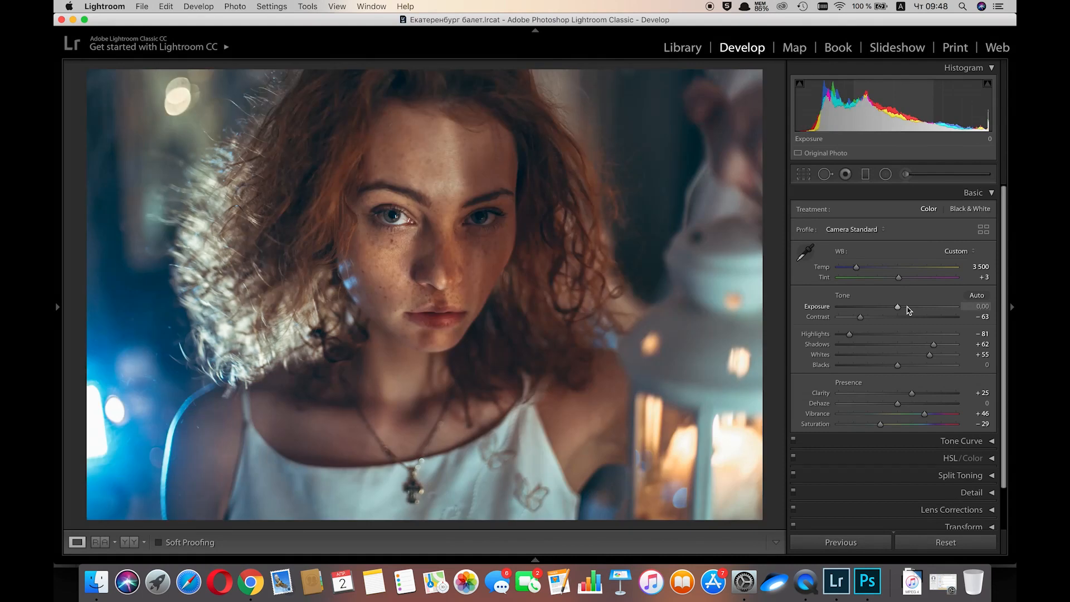
{"action": "left_click_drag", "start_coordinate": [902, 308], "coordinate": [903, 310]}
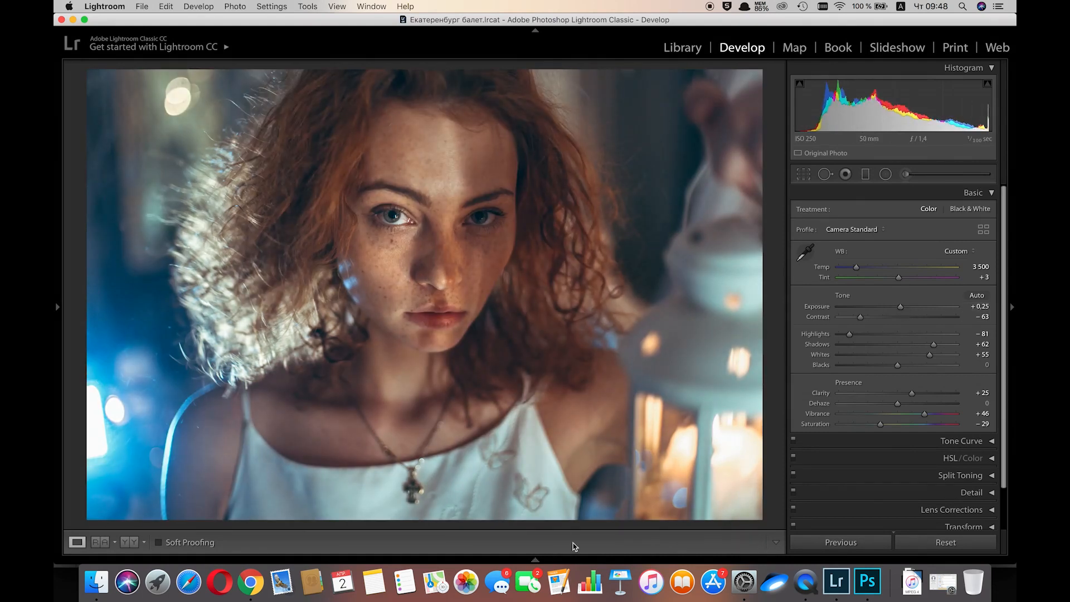
Open the synchronized photo with the lit candle lantern and draw a radial filter around the lantern.
{"action": "mouse_move", "coordinate": [534, 558]}
{"action": "left_click", "coordinate": [366, 528]}
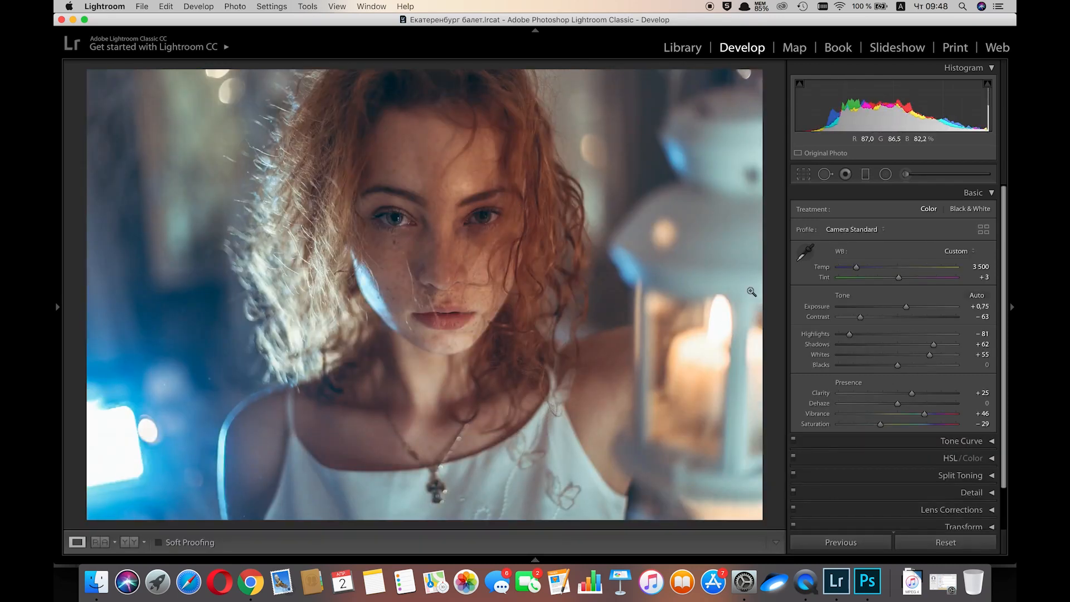
{"action": "left_click", "coordinate": [884, 175]}
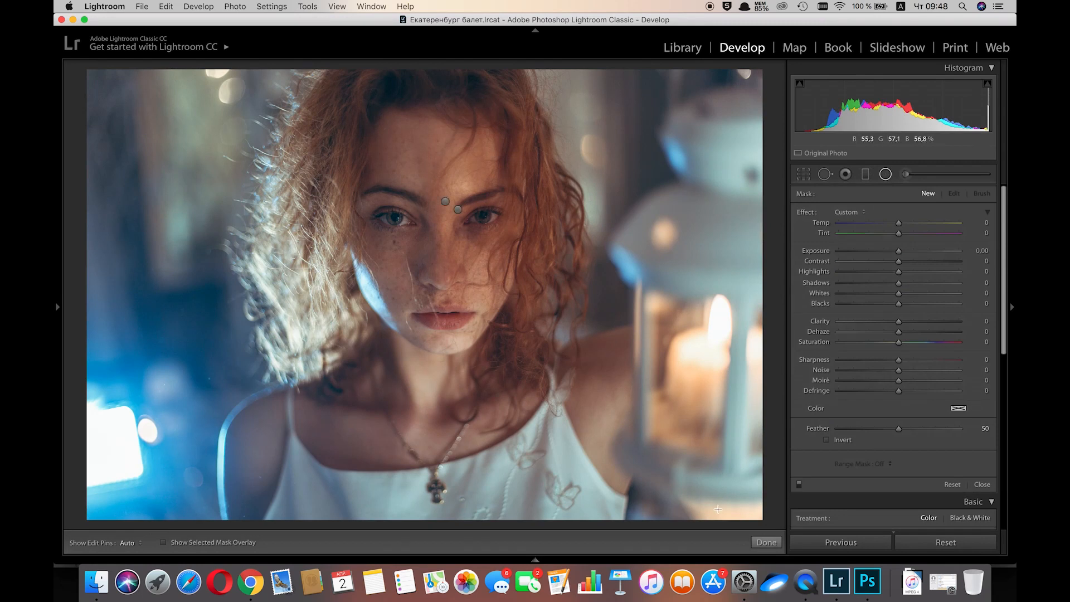
{"action": "left_click_drag", "start_coordinate": [767, 291], "coordinate": [622, 539]}
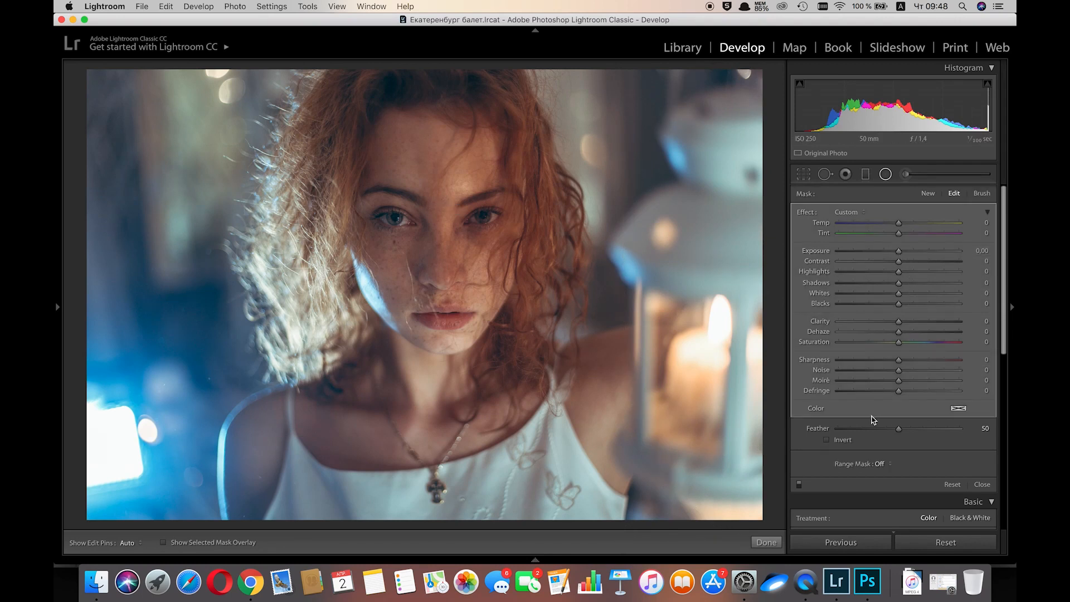
Invert the lantern's radial filter so it affects the inside, warm its Temp and lower its Highlights.
{"action": "left_click", "coordinate": [827, 441]}
{"action": "left_click_drag", "start_coordinate": [897, 252], "coordinate": [914, 223]}
{"action": "left_click_drag", "start_coordinate": [883, 271], "coordinate": [853, 273]}
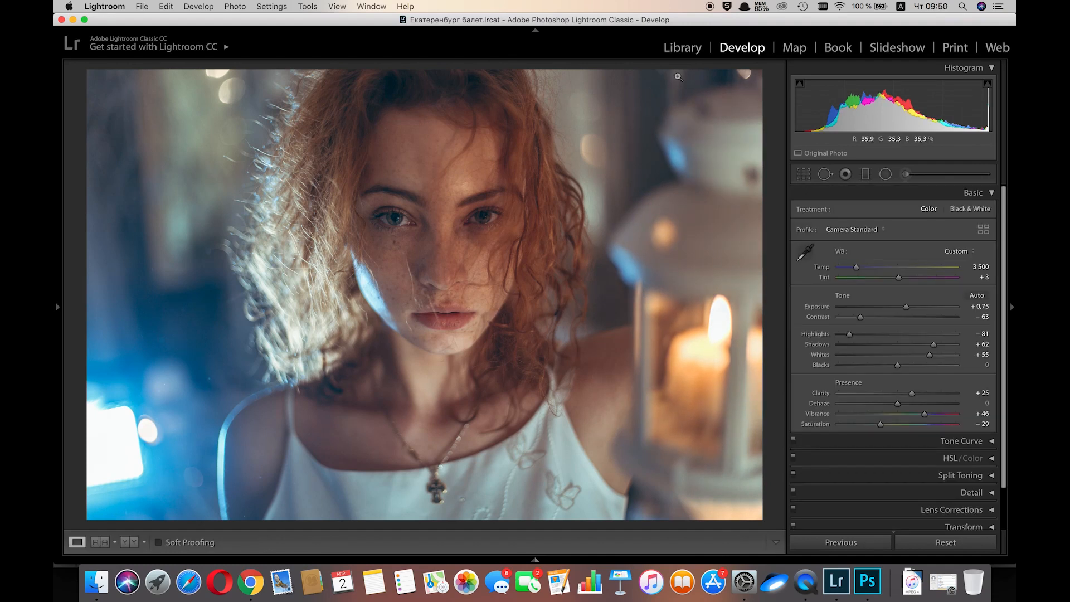
Select the three blue-toned edited portraits in the Library grid and send them to Adobe Photoshop CC 2017, rendered using Lightroom.
{"action": "left_click", "coordinate": [686, 48]}
{"action": "left_click", "coordinate": [285, 543]}
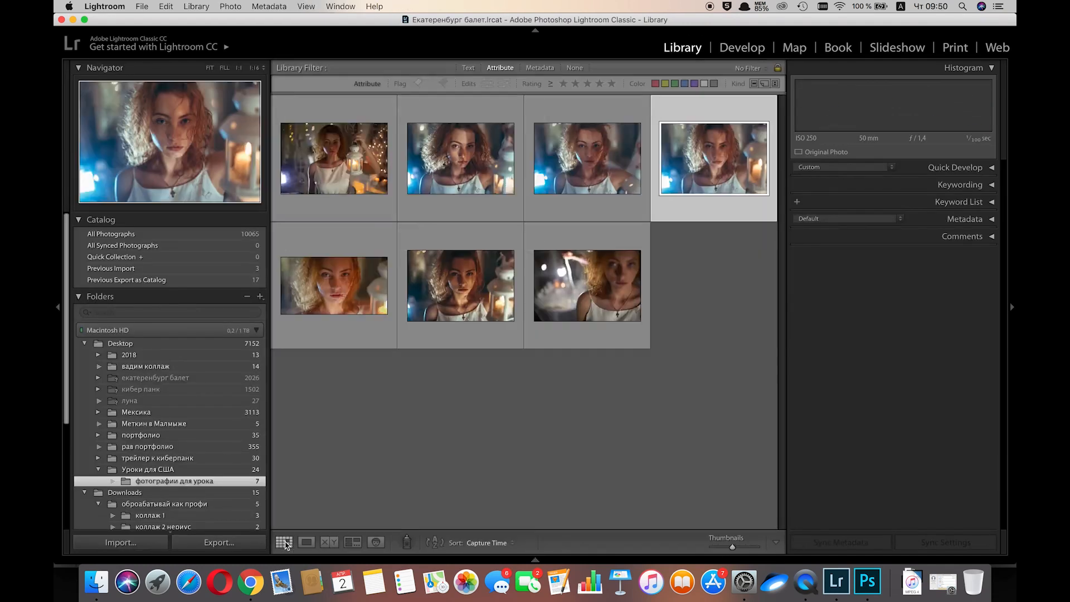
{"action": "left_click", "coordinate": [482, 208], "text": "shift"}
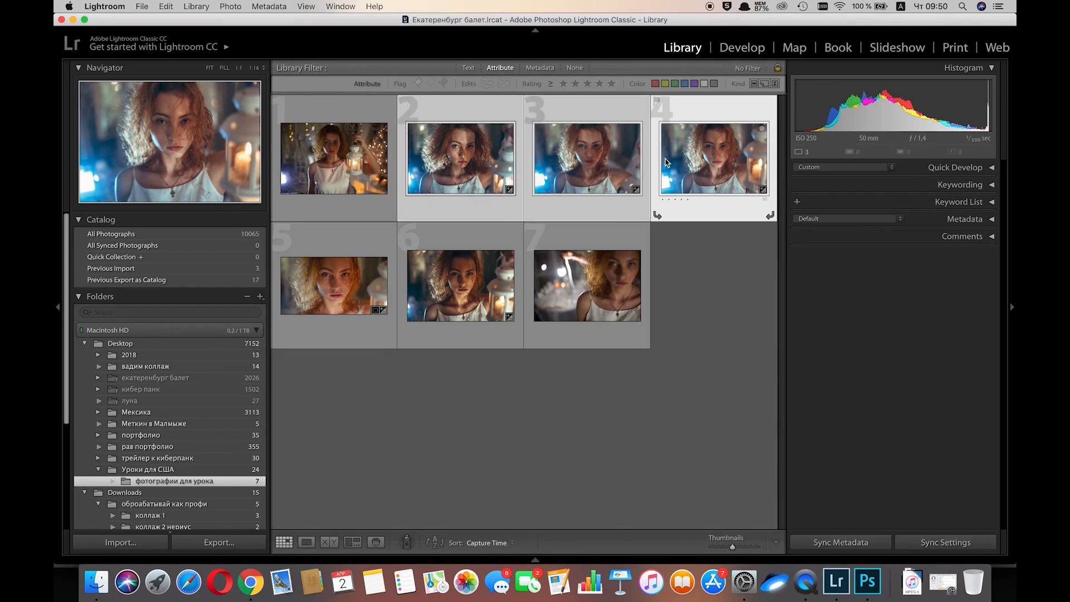
{"action": "right_click", "coordinate": [599, 151]}
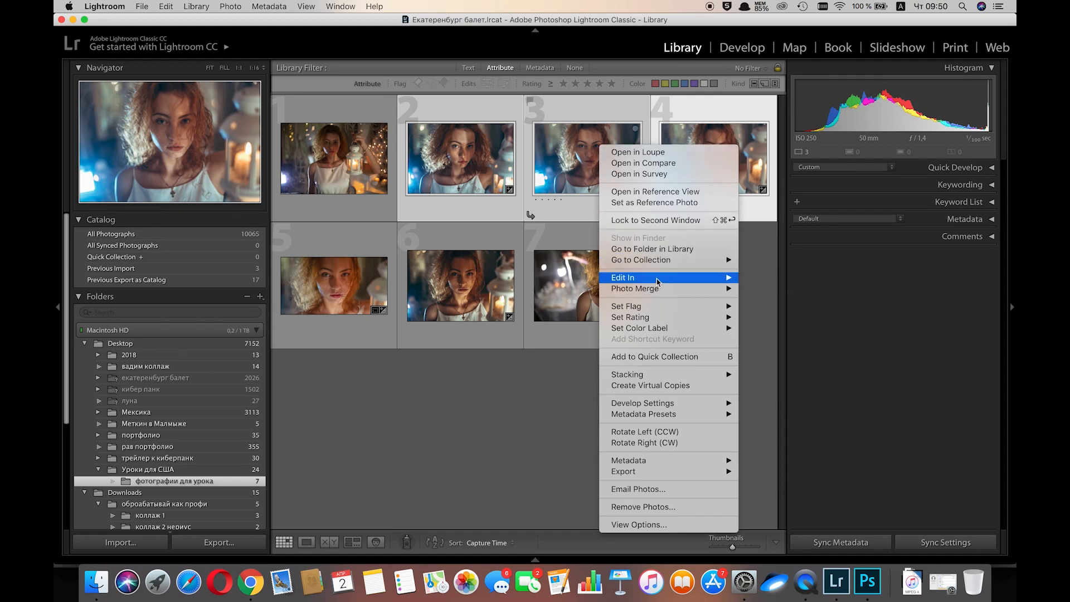
{"action": "mouse_move", "coordinate": [658, 280]}
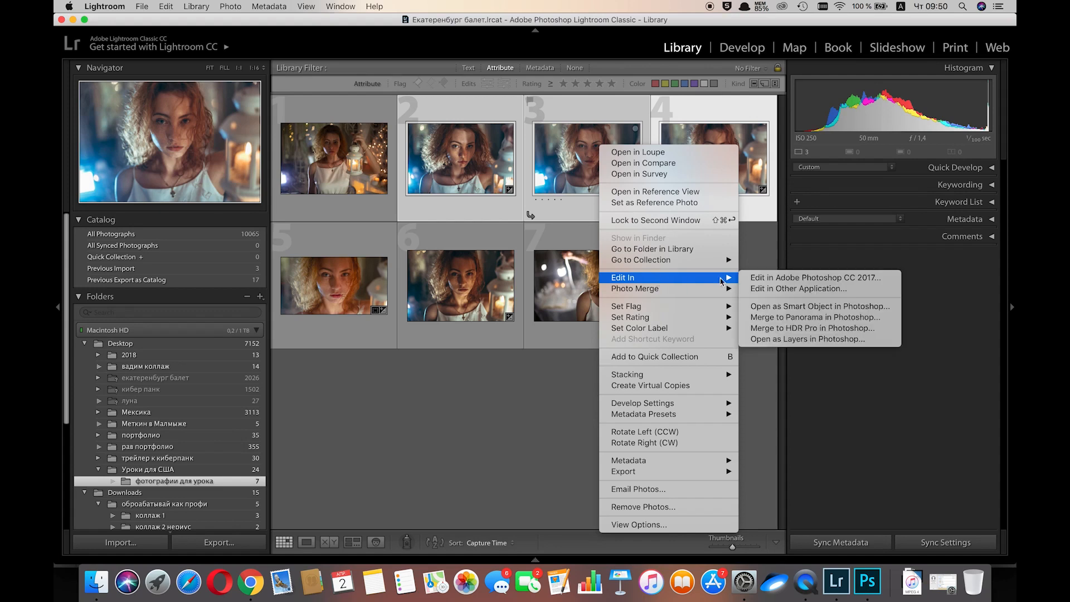
{"action": "left_click", "coordinate": [795, 280]}
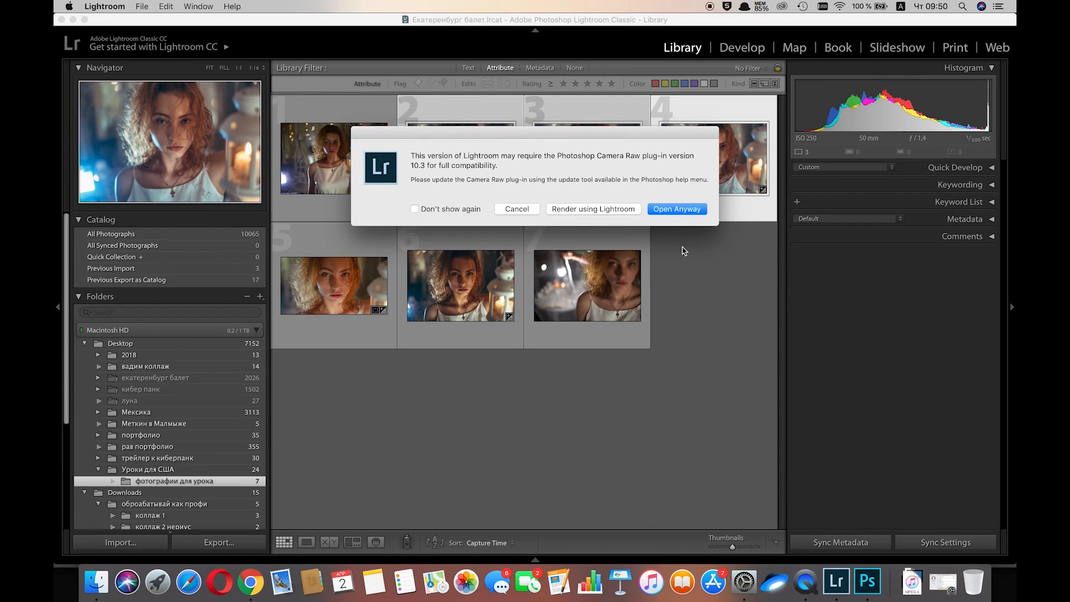
{"action": "left_click", "coordinate": [629, 210]}
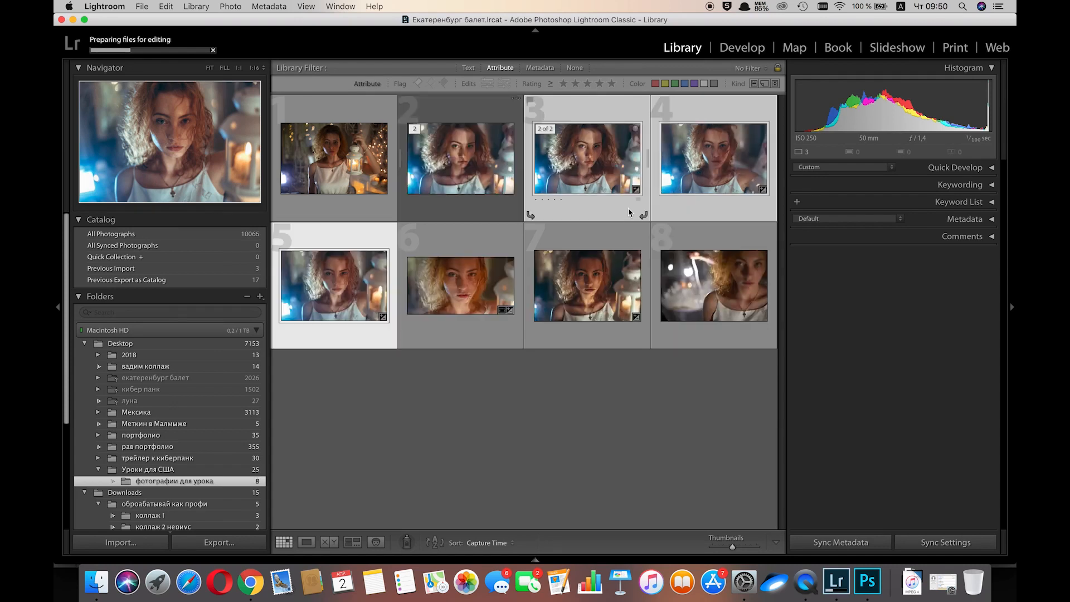
Switch to Photoshop and open the three TIFF portraits, using the embedded sRGB profile for each.
{"action": "left_click", "coordinate": [870, 585]}
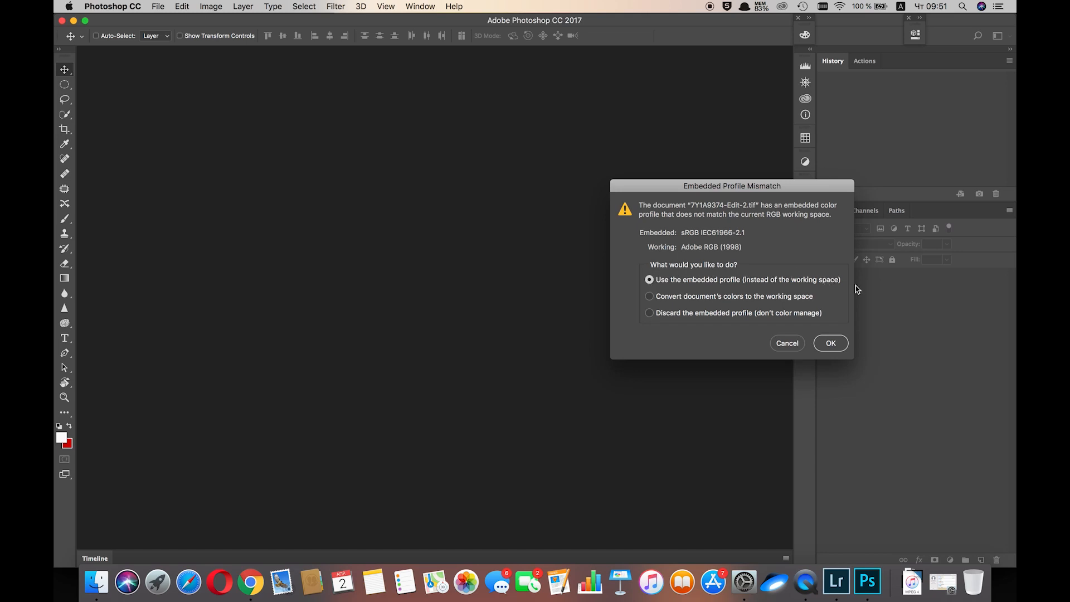
{"action": "left_click", "coordinate": [836, 344]}
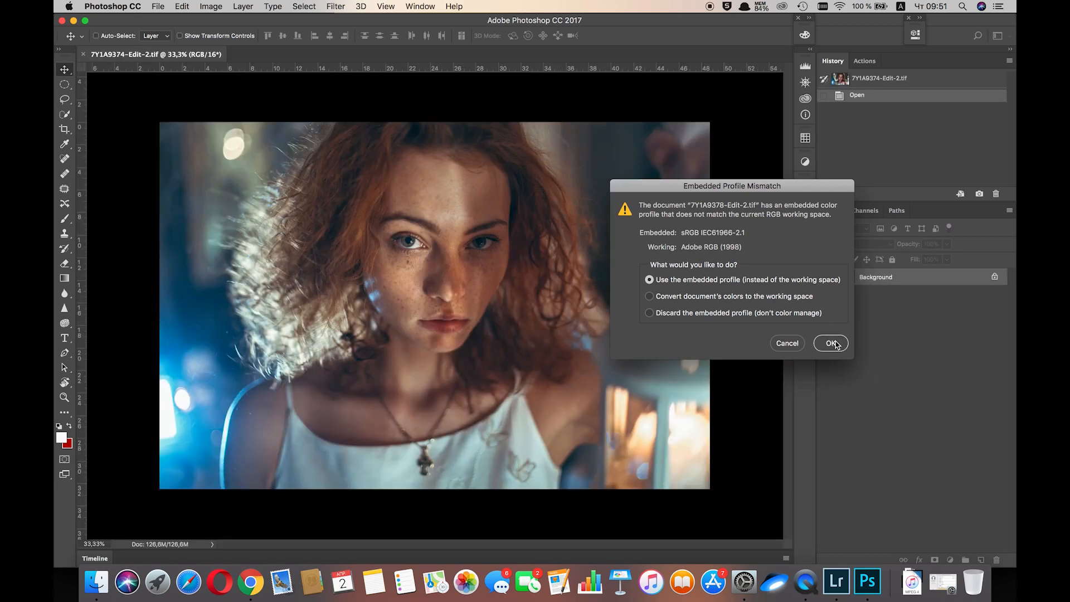
{"action": "left_click", "coordinate": [835, 344]}
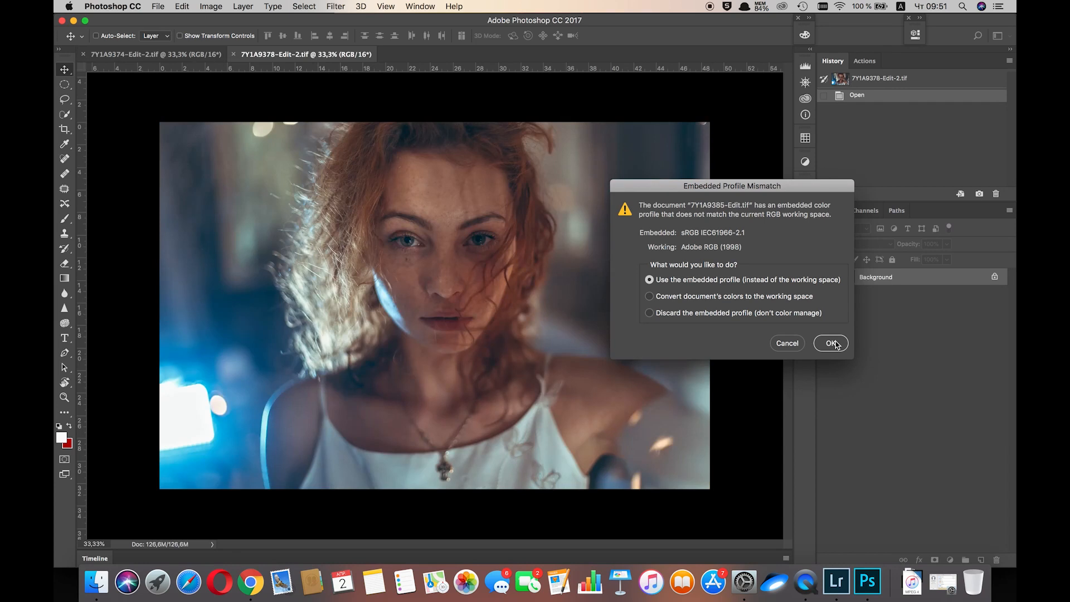
{"action": "left_click", "coordinate": [836, 344]}
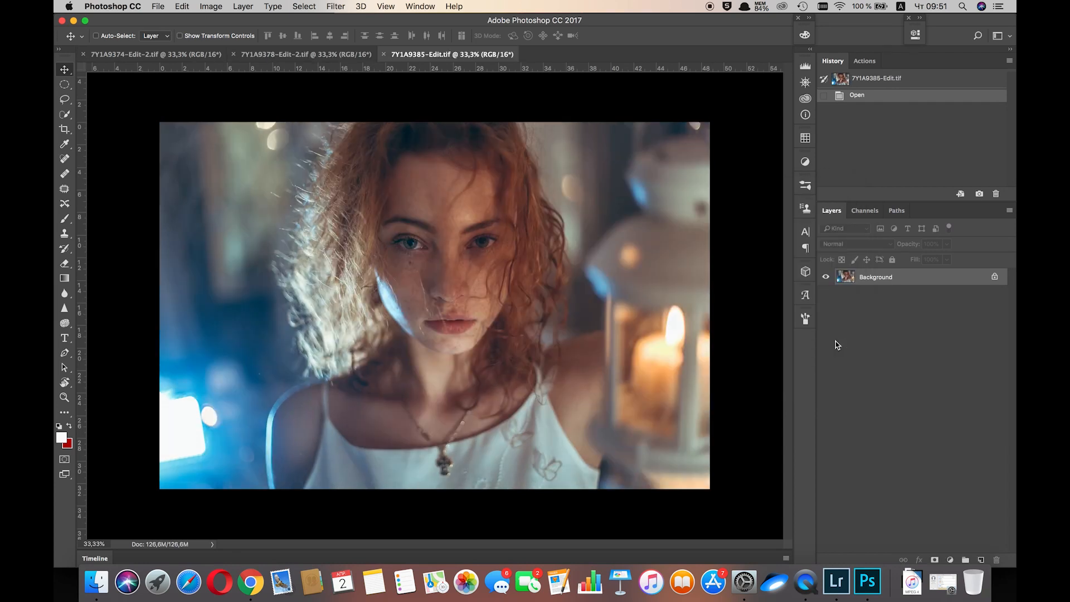